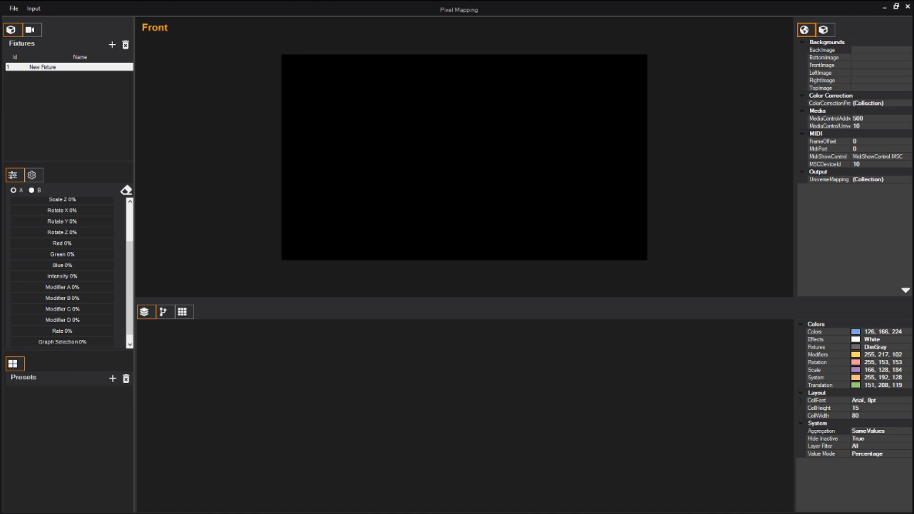
# Create a rectangular pixel grid group on the canvas, zooming in to size it.
pyautogui.rightClick(361, 131)
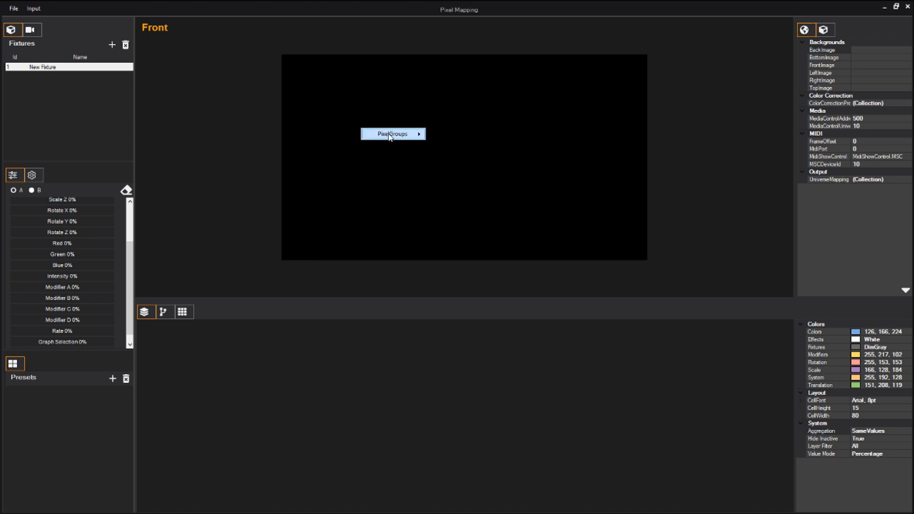
pyautogui.click(439, 136)
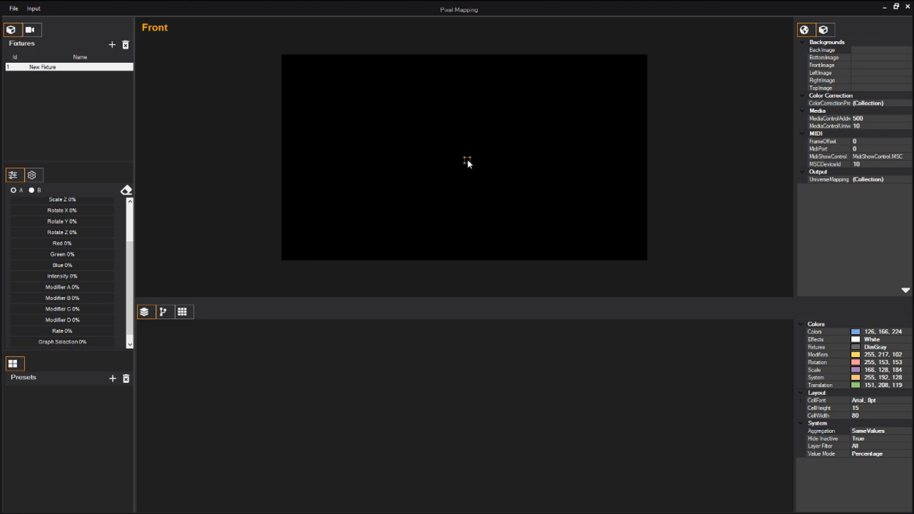
pyautogui.scroll(2, 410, 161)
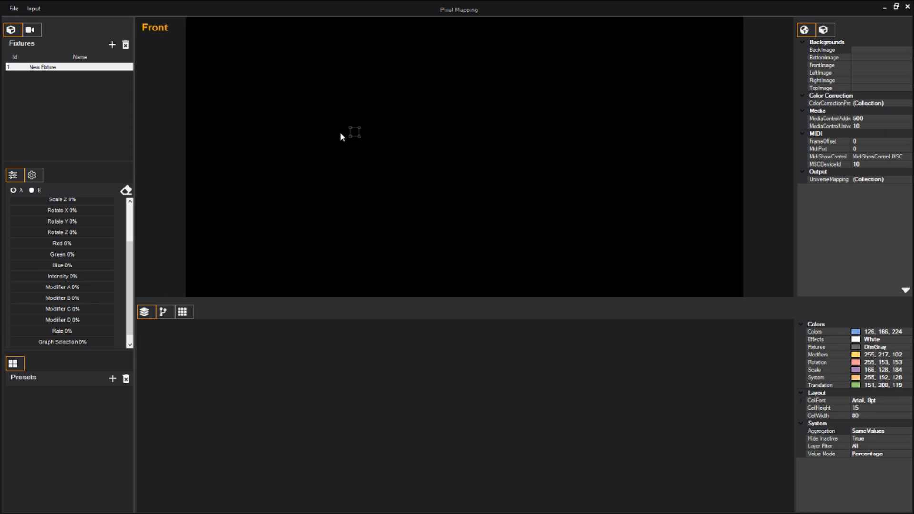
pyautogui.moveTo(359, 137); pyautogui.dragTo(360, 220)
pyautogui.moveTo(353, 113); pyautogui.dragTo(435, 222)
# Add a line pixel group to the right of the grid and position its endpoints.
pyautogui.rightClick(494, 157)
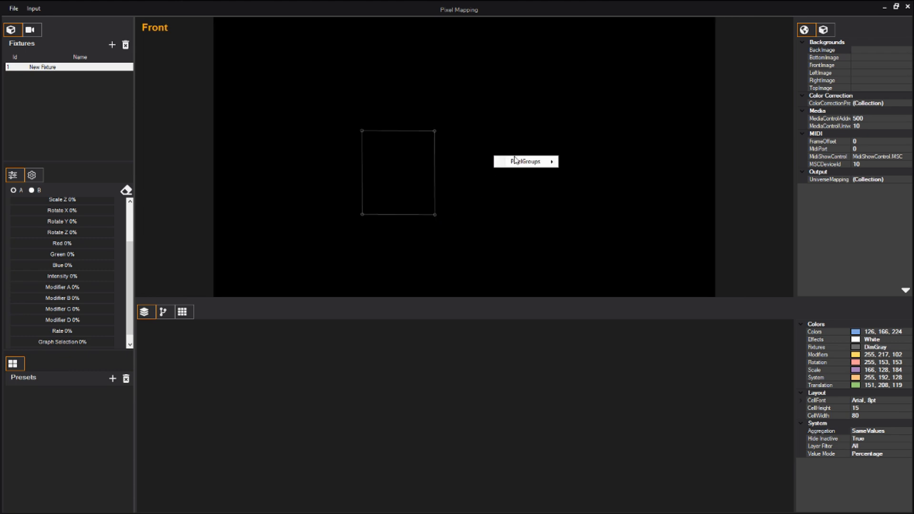
pyautogui.moveTo(523, 163)
pyautogui.click(580, 173)
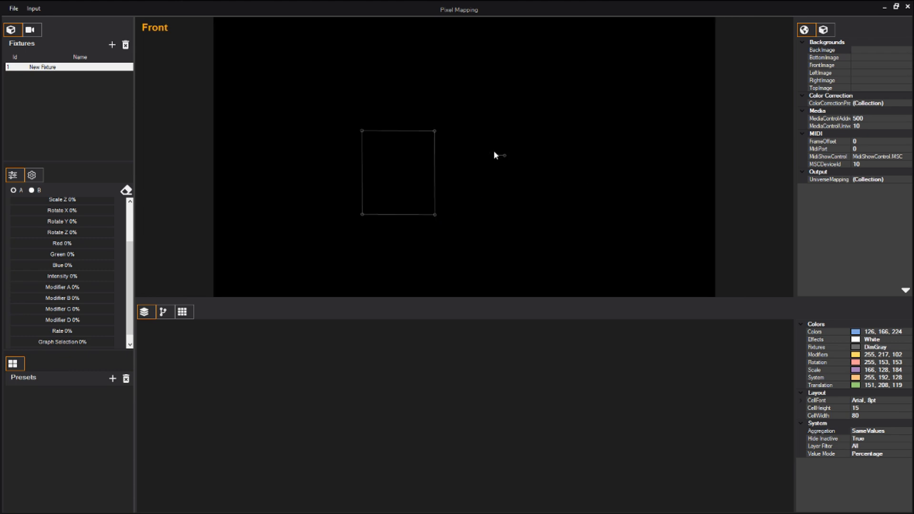
pyautogui.click(525, 225)
pyautogui.moveTo(508, 184); pyautogui.dragTo(492, 162)
pyautogui.moveTo(509, 203); pyautogui.dragTo(518, 218)
# Set the grid's horizontal pixels to 15 and vertical pixels to 20.
pyautogui.click(824, 29)
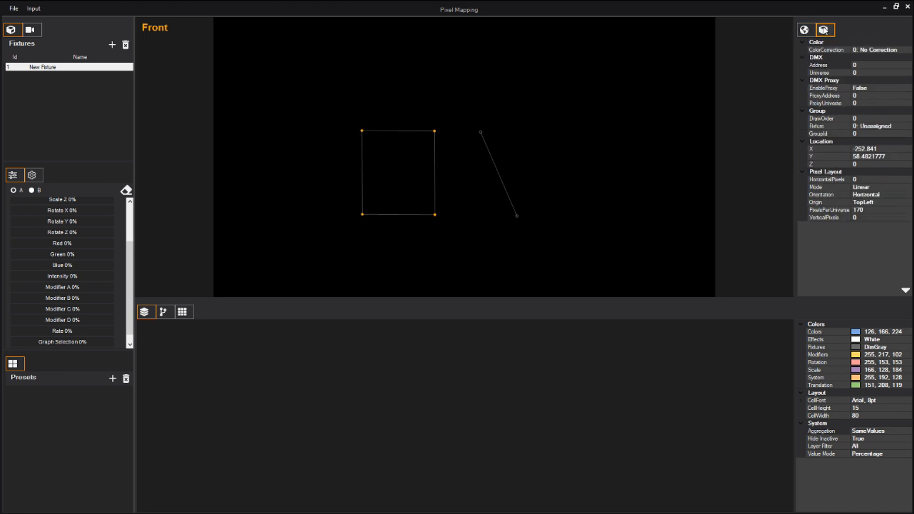
pyautogui.click(878, 180)
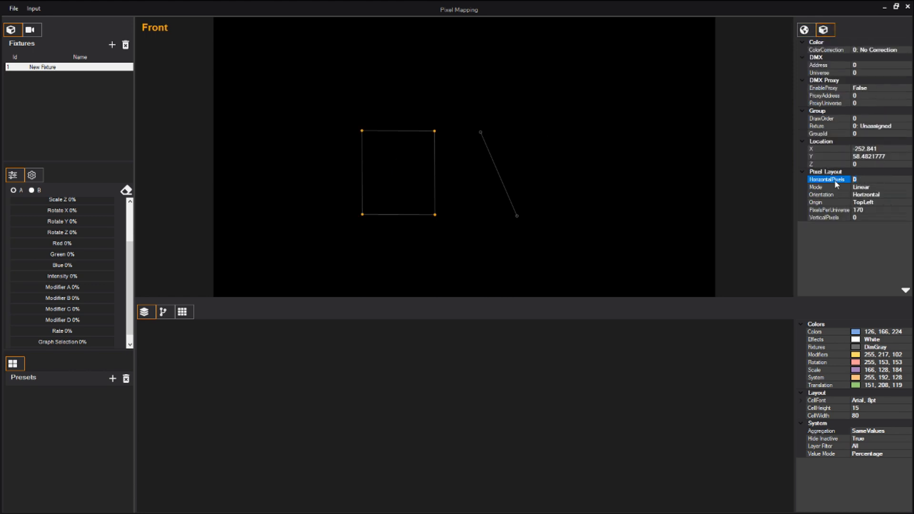
pyautogui.write('15')
pyautogui.click(846, 218)
# Select the line and set its segments to 4.
pyautogui.click(498, 170)
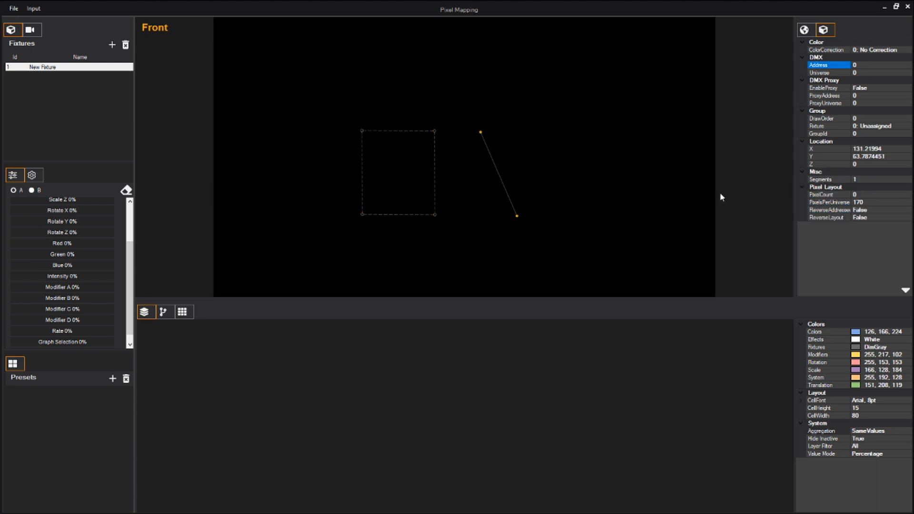
pyautogui.click(864, 179)
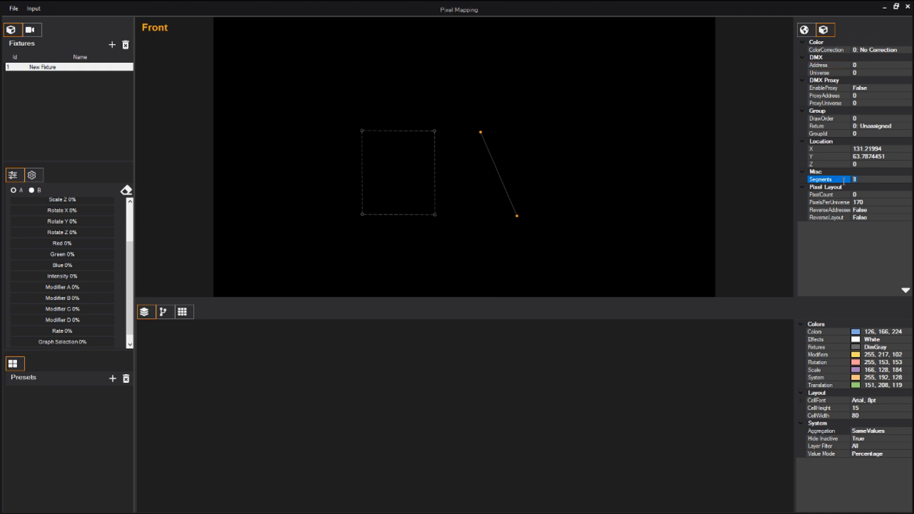
pyautogui.write('4')
pyautogui.press('Return')
# Drag the line's points to form a rectangular outline beside the grid.
pyautogui.moveTo(517, 216); pyautogui.dragTo(533, 159)
pyautogui.moveTo(533, 216); pyautogui.dragTo(485, 132)
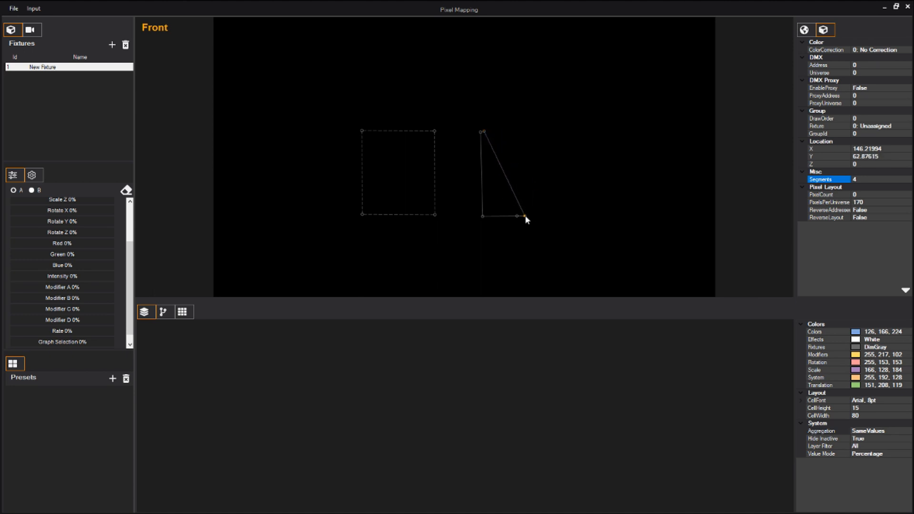
pyautogui.moveTo(524, 217); pyautogui.dragTo(522, 131)
pyautogui.moveTo(518, 216); pyautogui.dragTo(525, 217)
# Set the line's pixel count to 100.
pyautogui.click(850, 194)
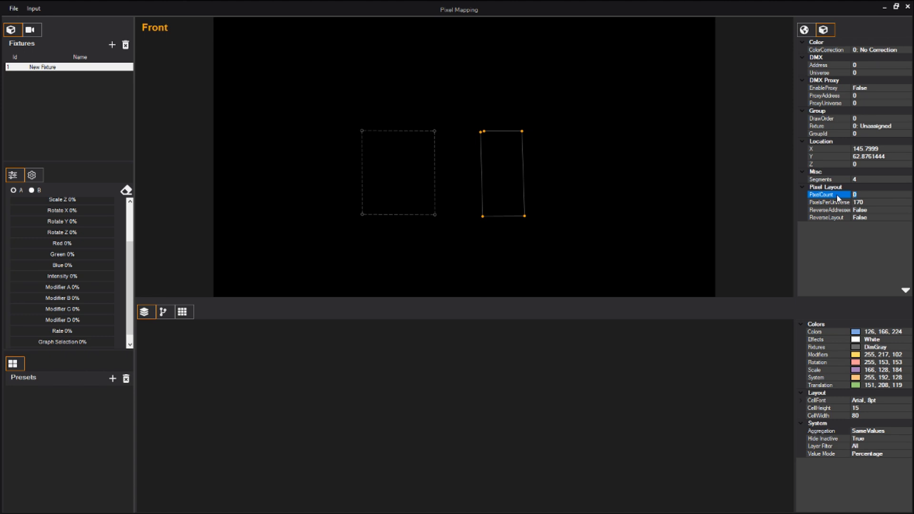
pyautogui.write('100')
pyautogui.press('Return')
# Assign both the line and the grid to fixture 1, New Fixture.
pyautogui.click(886, 126)
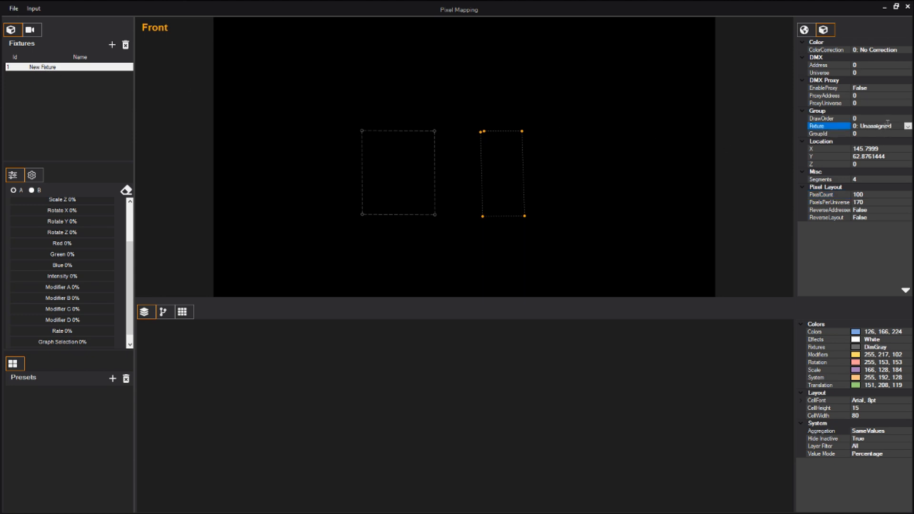
pyautogui.click(873, 144)
pyautogui.click(403, 158)
pyautogui.click(418, 134)
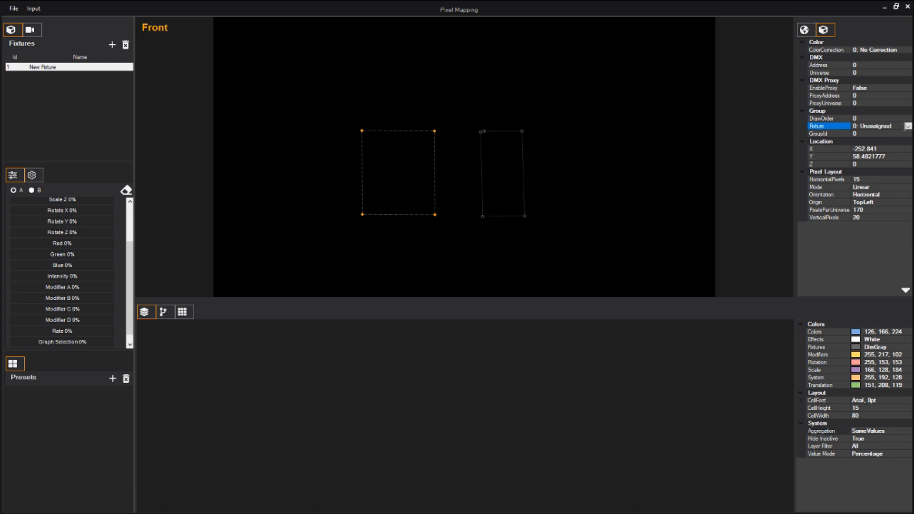
pyautogui.click(868, 145)
# Select the fixture and set Red, Green, Blue and Intensity to 100%.
pyautogui.click(47, 68)
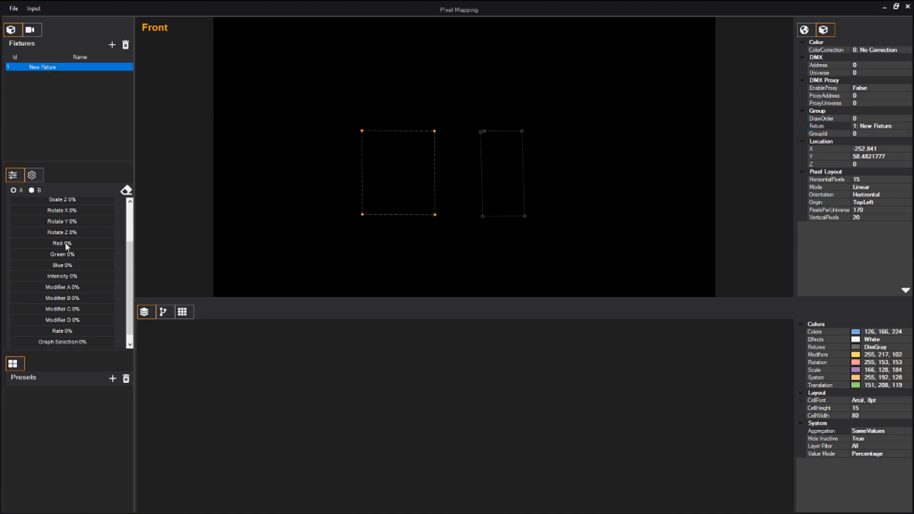
pyautogui.scroll(2, 128, 234)
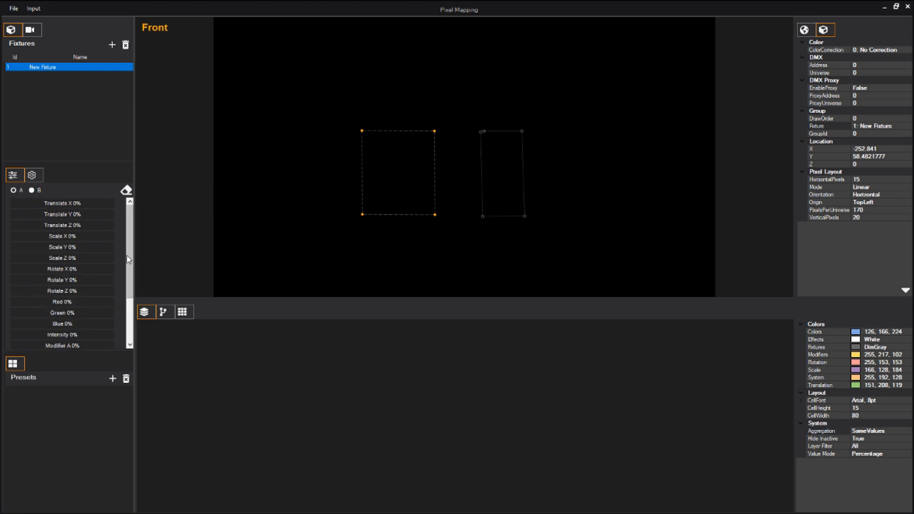
pyautogui.scroll(-2, 130, 247)
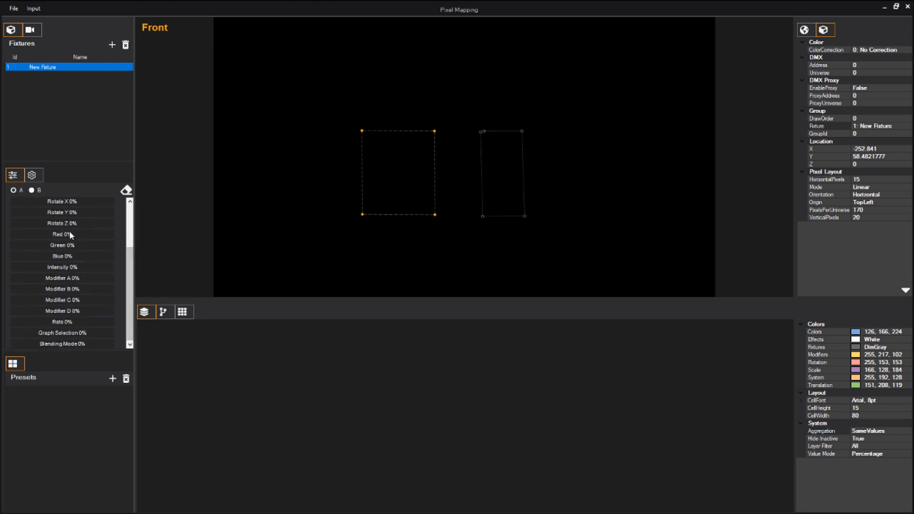
pyautogui.click(72, 235)
pyautogui.click(94, 245)
pyautogui.click(73, 255)
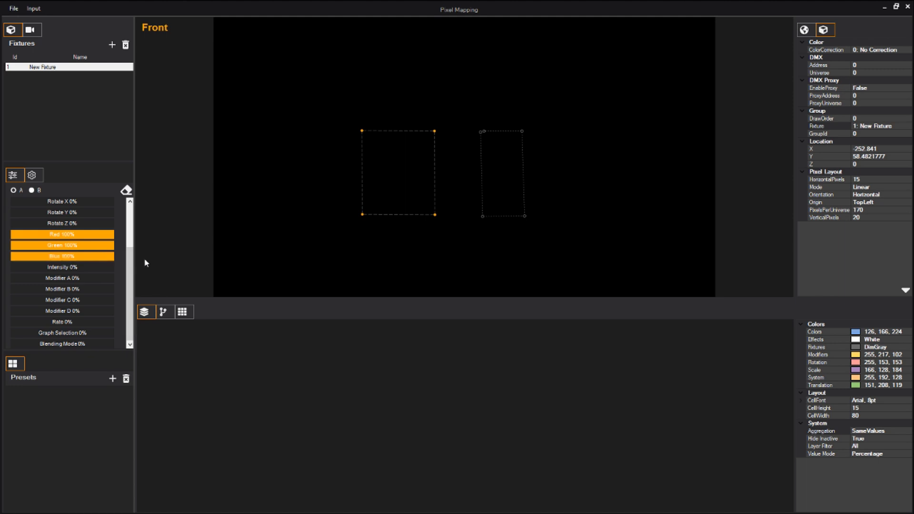
pyautogui.click(87, 267)
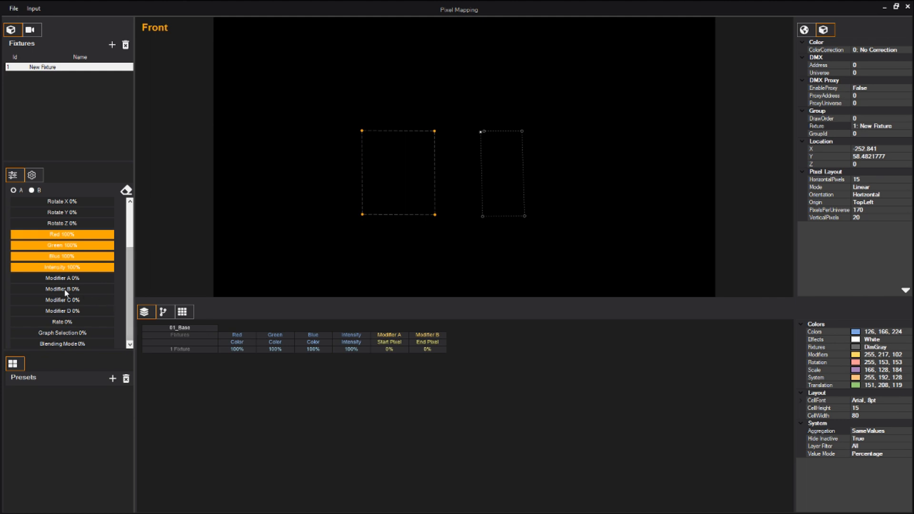
# Adjust the fixture's Modifier B to about 53%.
pyautogui.moveTo(15, 290); pyautogui.dragTo(117, 288)
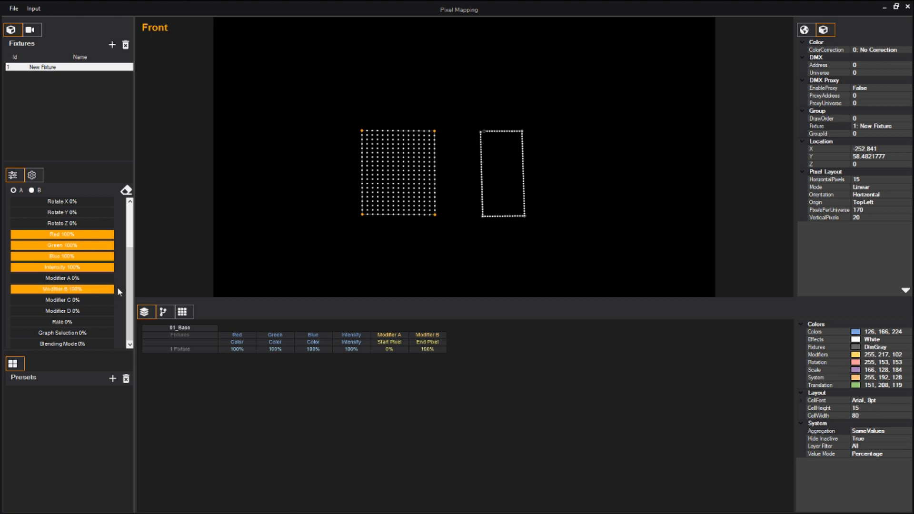
pyautogui.moveTo(18, 283)
pyautogui.mouseDown()
pyautogui.moveTo(118, 281)
pyautogui.moveTo(15, 285)
pyautogui.mouseUp()
pyautogui.moveTo(105, 292); pyautogui.dragTo(65, 290)
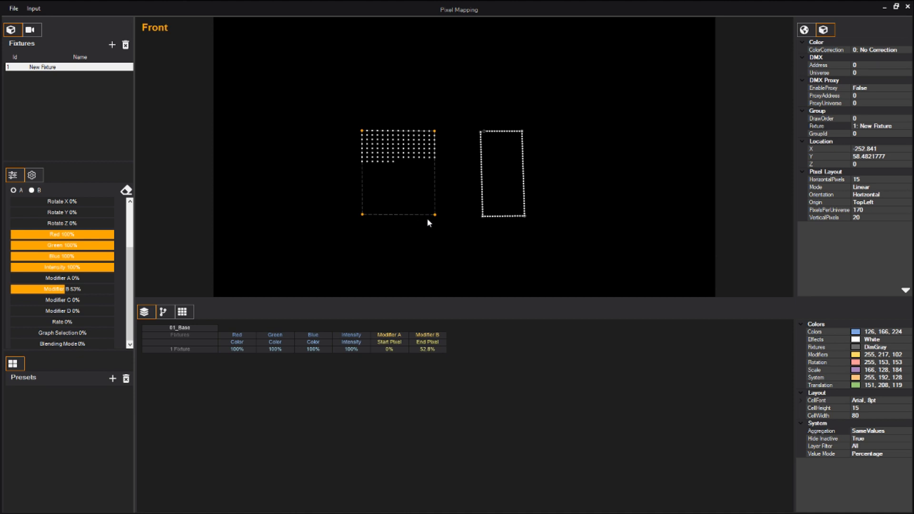
# Set the line's draw order to 1.
pyautogui.click(524, 162)
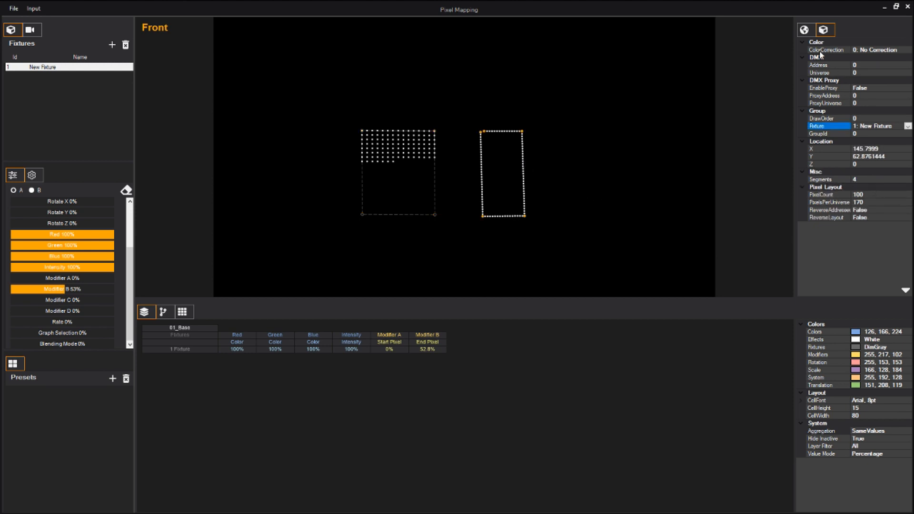
pyautogui.click(848, 119)
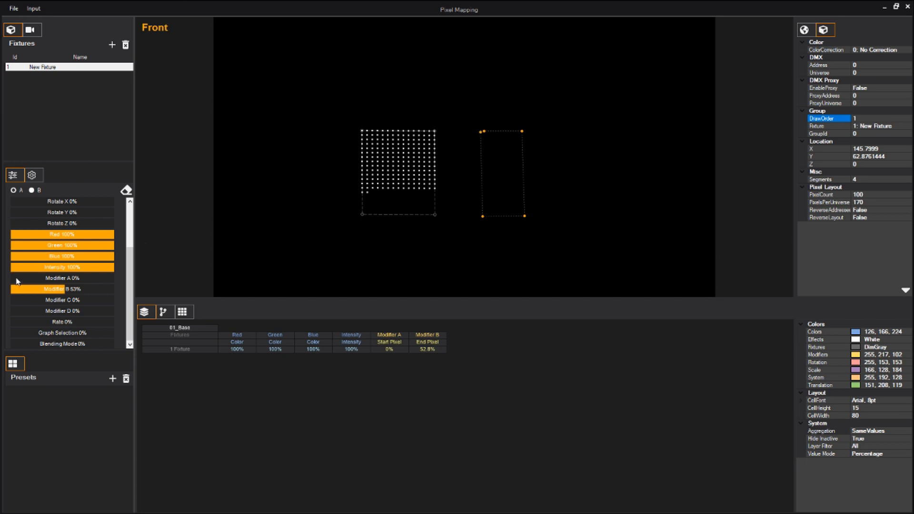
# Raise Modifier B to about 91%.
pyautogui.moveTo(64, 291); pyautogui.dragTo(85, 284)
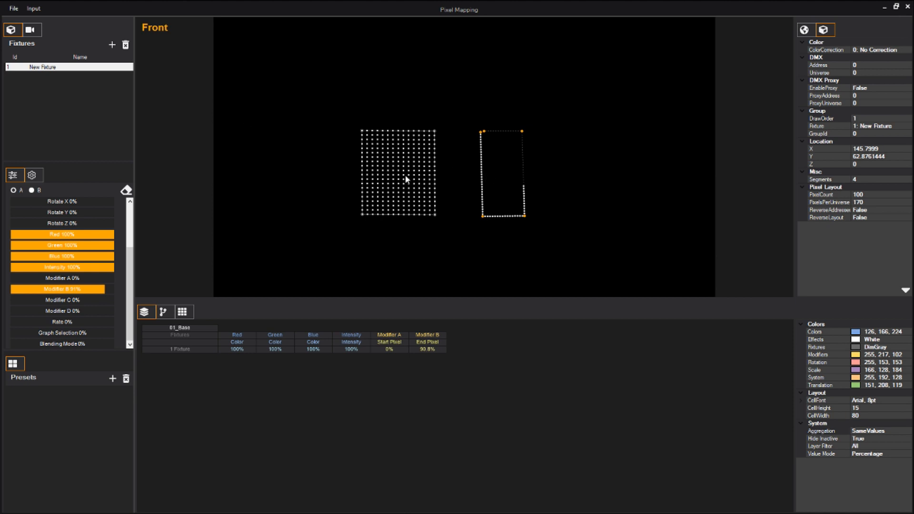
# Add a second fixture to the fixtures list.
pyautogui.click(89, 67)
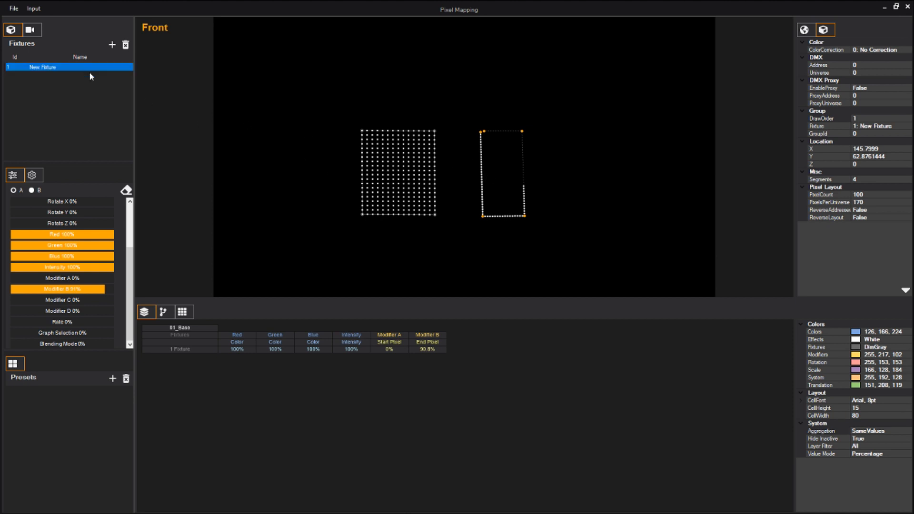
pyautogui.click(111, 45)
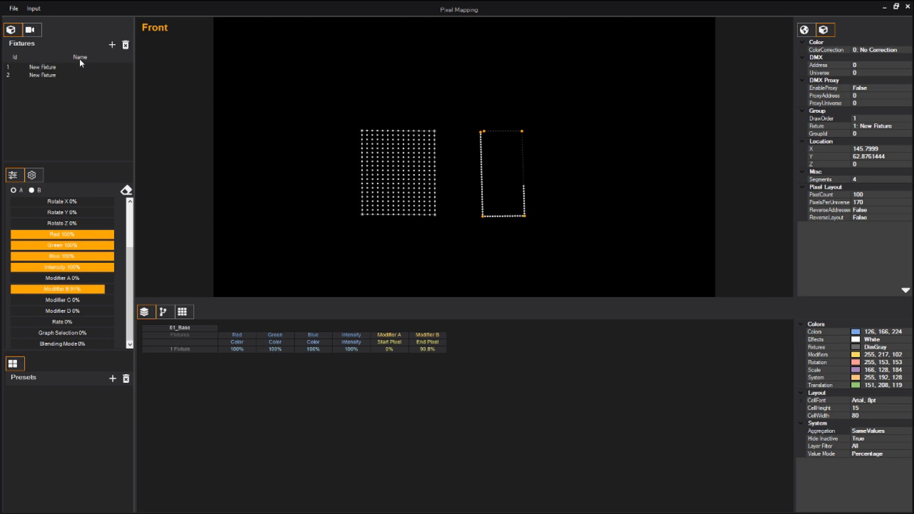
pyautogui.click(42, 75)
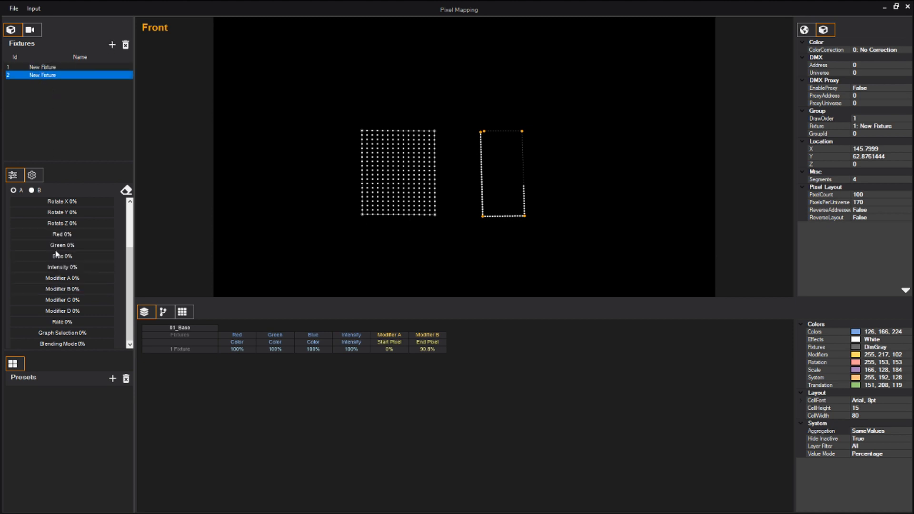
# Rename fixture 1 to Grid.
pyautogui.click(32, 176)
pyautogui.click(44, 68)
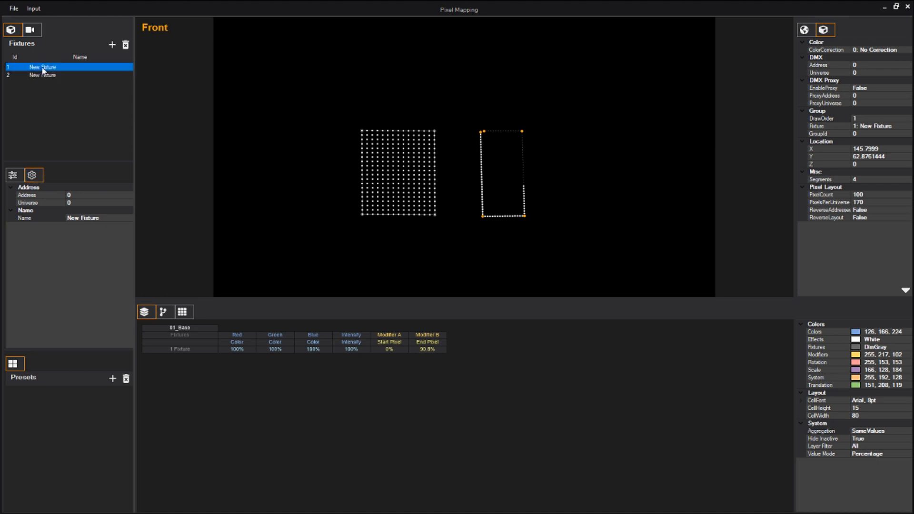
pyautogui.click(100, 219)
pyautogui.moveTo(100, 219); pyautogui.dragTo(52, 220)
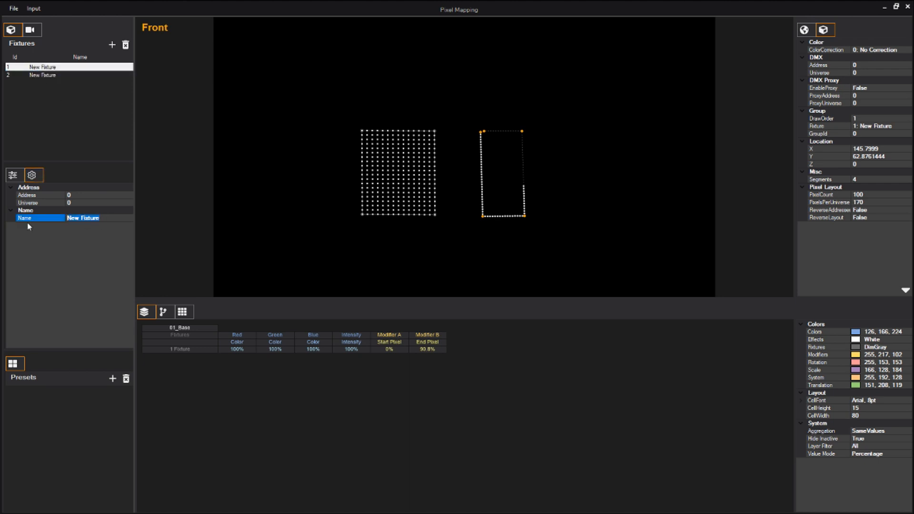
pyautogui.write('Grid')
pyautogui.press('Return')
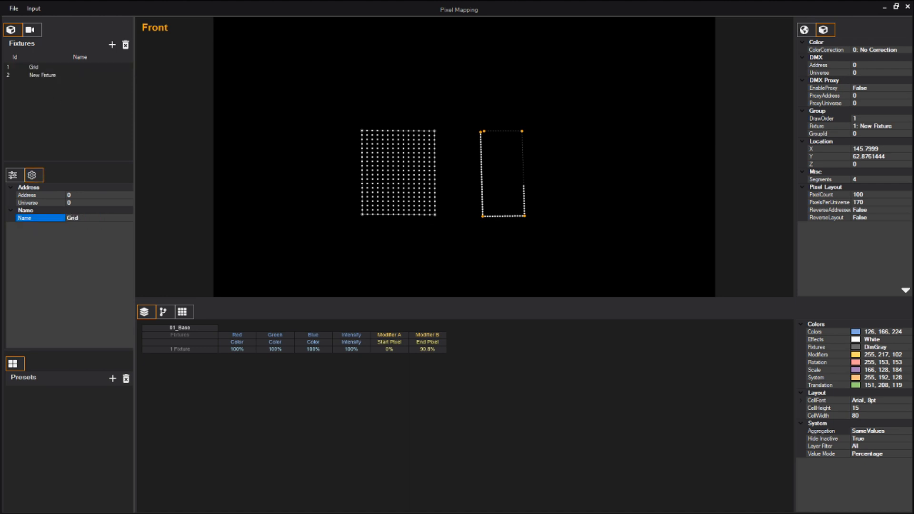
# Rename fixture 2 to Line.
pyautogui.click(50, 76)
pyautogui.click(100, 220)
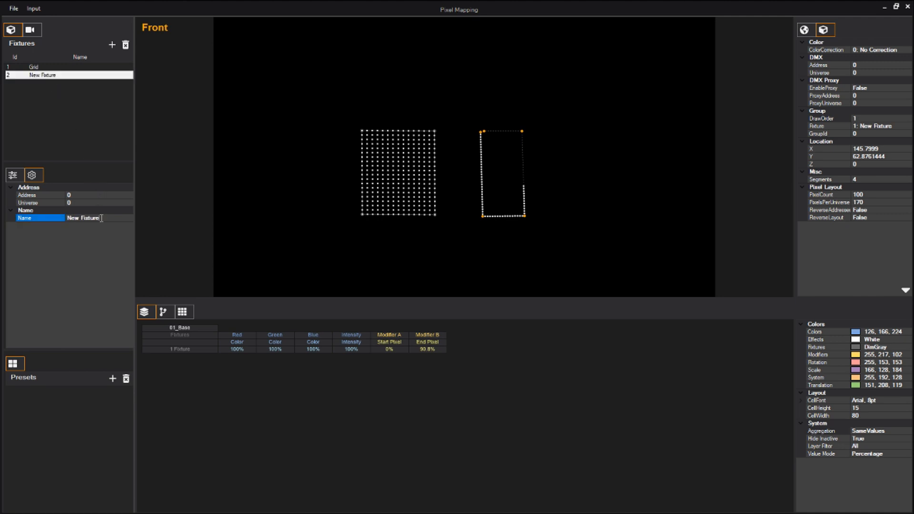
pyautogui.moveTo(100, 220); pyautogui.dragTo(54, 220)
pyautogui.write('Line')
pyautogui.press('Return')
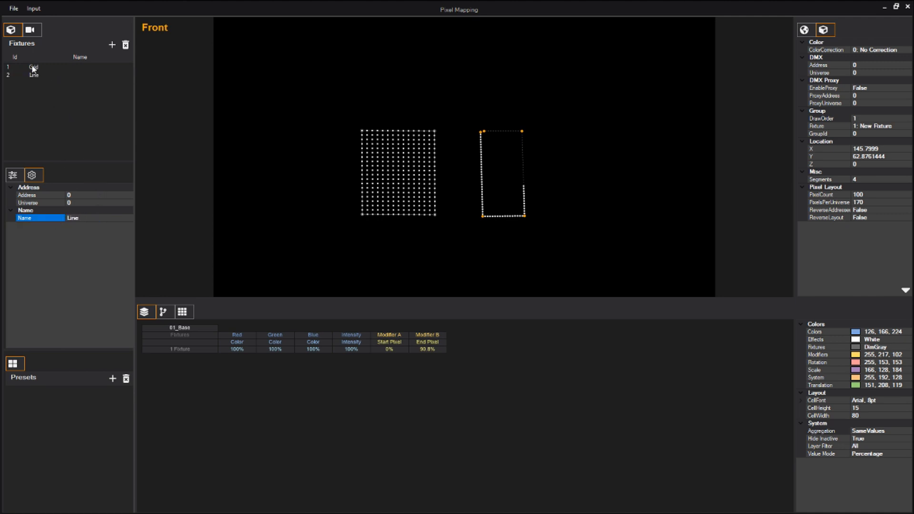
# Assign the line pixel group to fixture 2, Line.
pyautogui.click(408, 187)
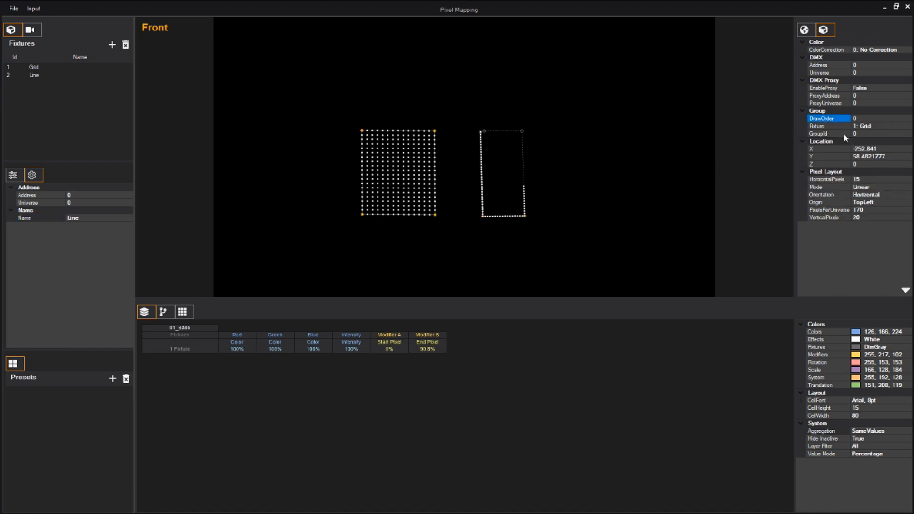
pyautogui.click(524, 153)
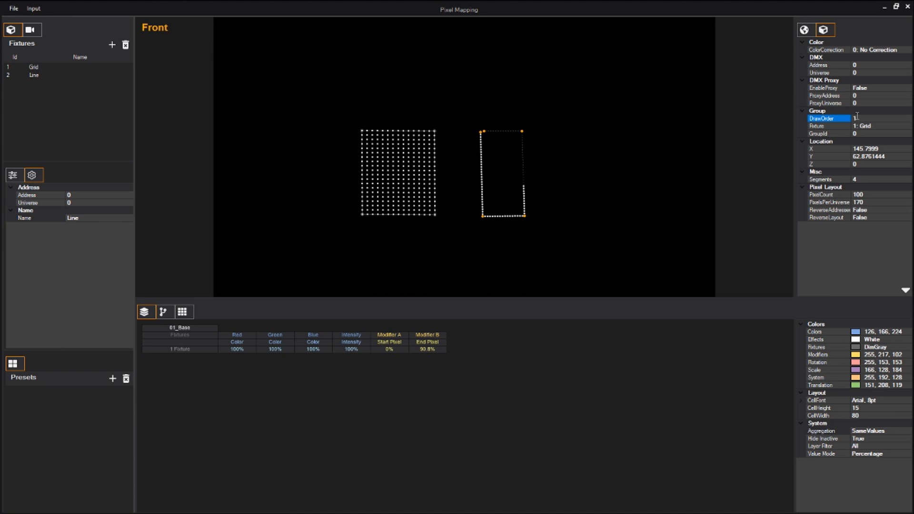
pyautogui.click(871, 126)
pyautogui.click(908, 127)
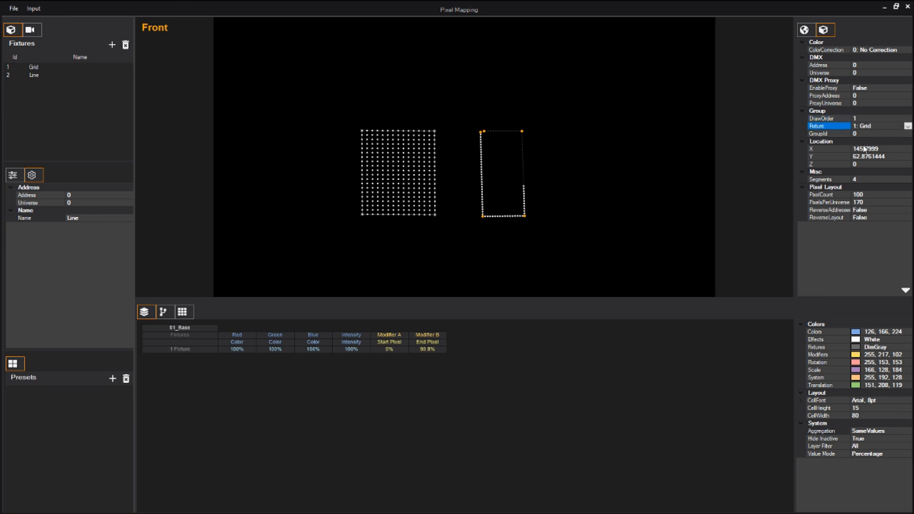
pyautogui.click(864, 151)
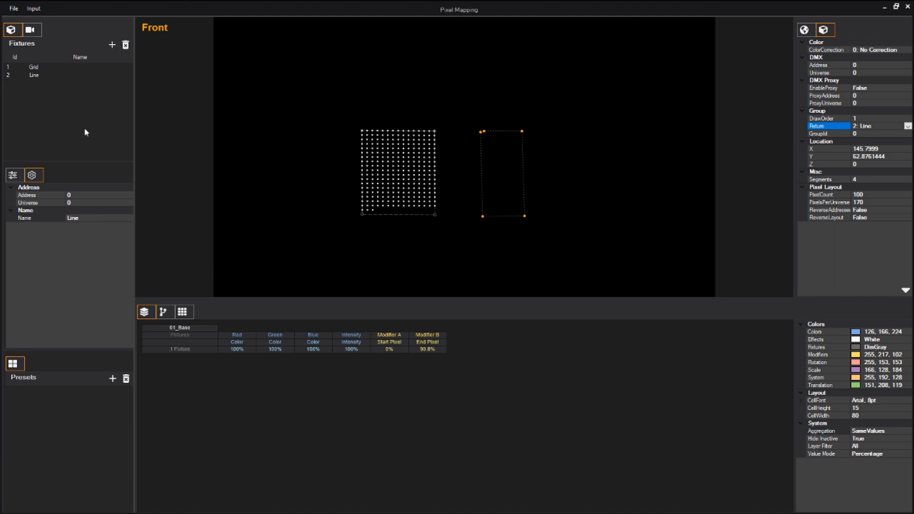
# Select the Grid fixture, open its parameters and set Modifier B to 100%.
pyautogui.click(35, 67)
pyautogui.click(12, 174)
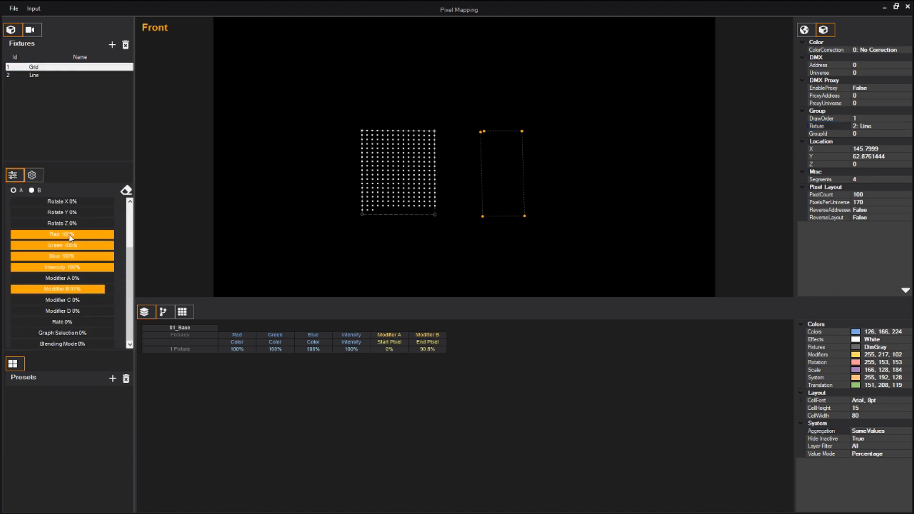
pyautogui.moveTo(101, 293); pyautogui.dragTo(126, 294)
# Select the Line fixture and set its Red, Green, Blue and Intensity parameters to 100%.
pyautogui.click(30, 75)
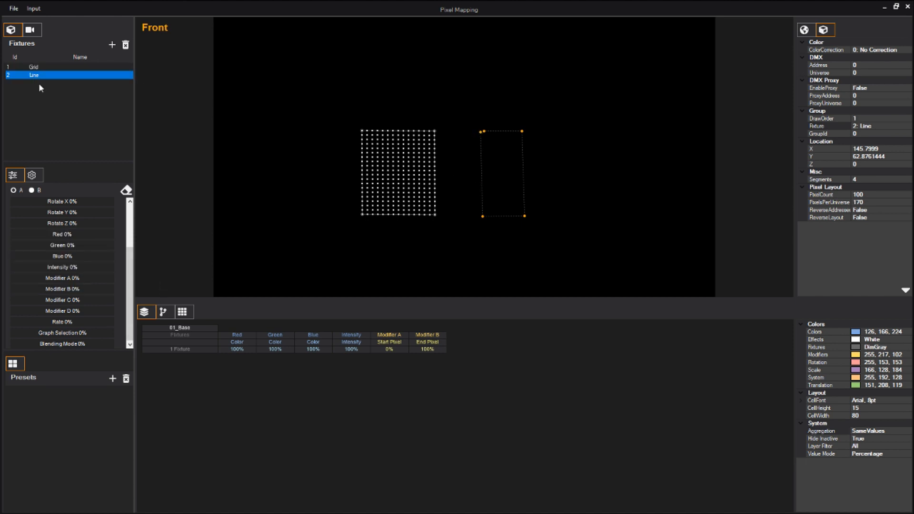
pyautogui.moveTo(74, 236); pyautogui.dragTo(123, 258)
pyautogui.moveTo(72, 269); pyautogui.dragTo(168, 268)
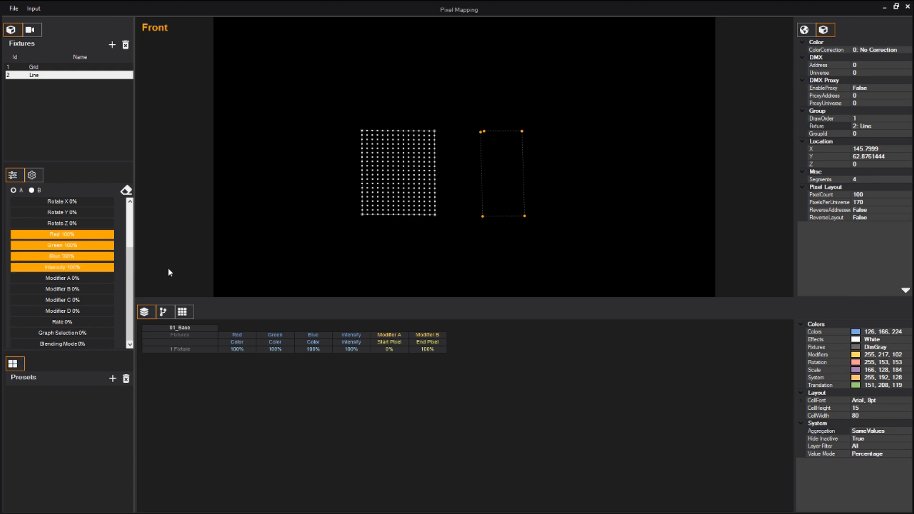
# Adjust the Line fixture's Modifier B end pixel to about 61%.
pyautogui.moveTo(15, 290); pyautogui.dragTo(121, 290)
pyautogui.click(55, 67)
pyautogui.click(42, 76)
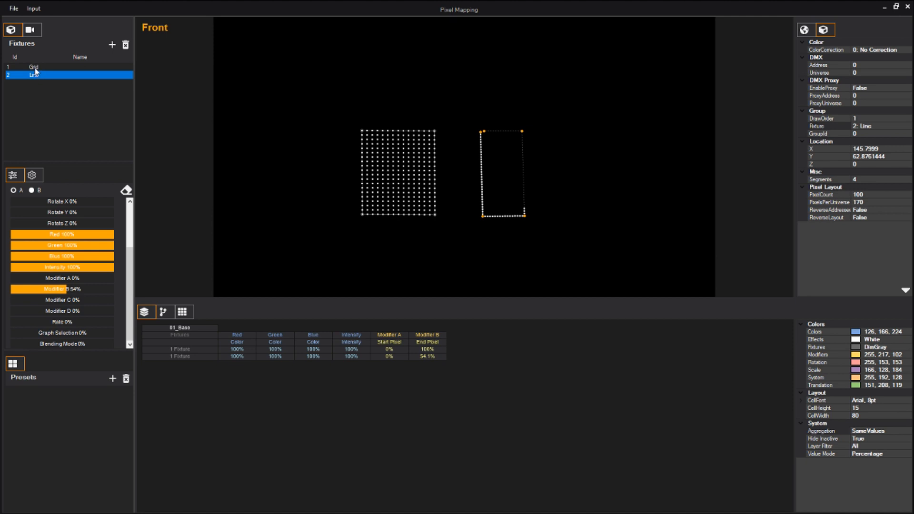
pyautogui.click(35, 69)
pyautogui.click(33, 76)
pyautogui.moveTo(71, 288)
pyautogui.mouseDown()
pyautogui.moveTo(26, 290)
pyautogui.moveTo(102, 289)
pyautogui.moveTo(74, 289)
pyautogui.mouseUp()
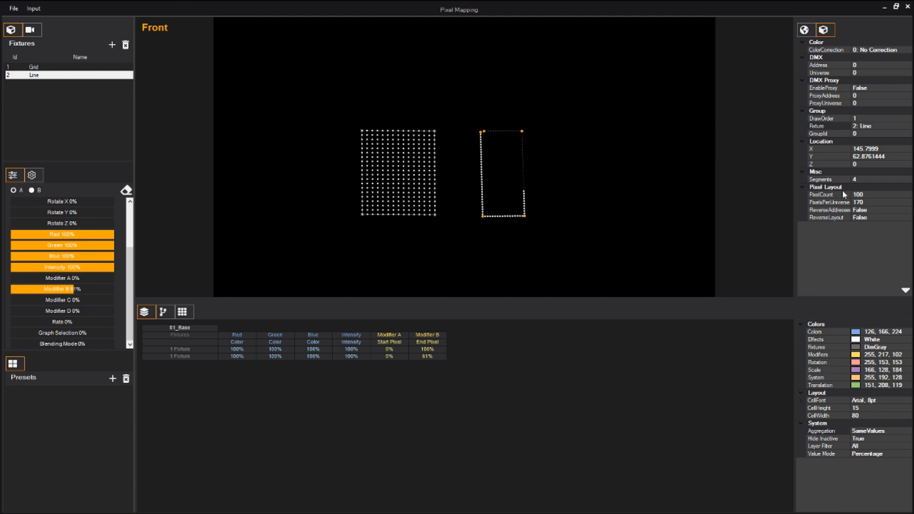
# Reverse the line pixel group's layout and raise the Line fixture's Modifier B to about 68%.
pyautogui.doubleClick(867, 217)
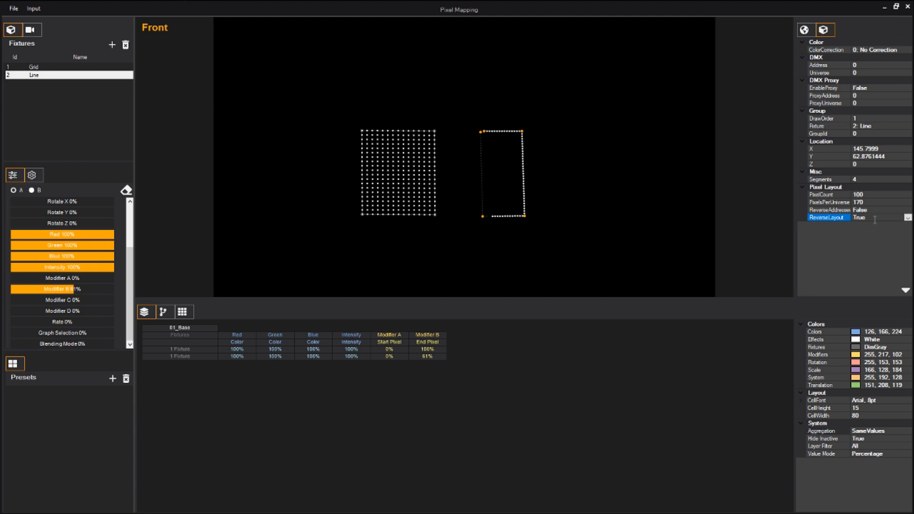
pyautogui.moveTo(71, 289)
pyautogui.mouseDown()
pyautogui.moveTo(8, 287)
pyautogui.moveTo(104, 293)
pyautogui.moveTo(86, 298)
pyautogui.mouseUp()
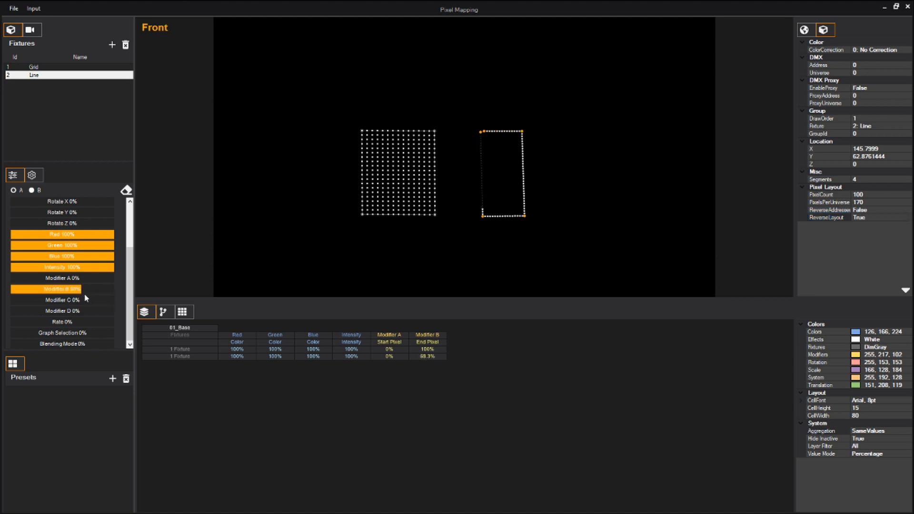
# Select the grid pixel group and the Grid fixture, lowering Modifier B to about 27%.
pyautogui.click(396, 172)
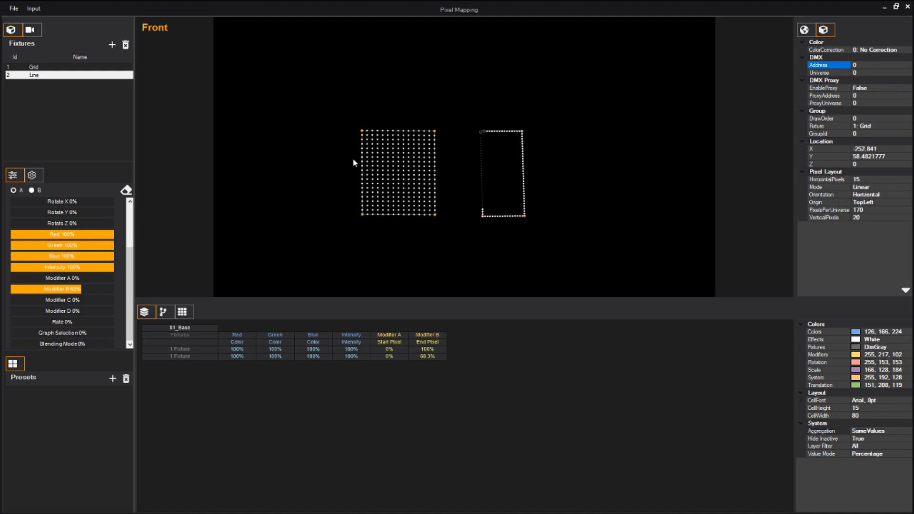
pyautogui.moveTo(81, 294); pyautogui.dragTo(38, 292)
pyautogui.click(37, 68)
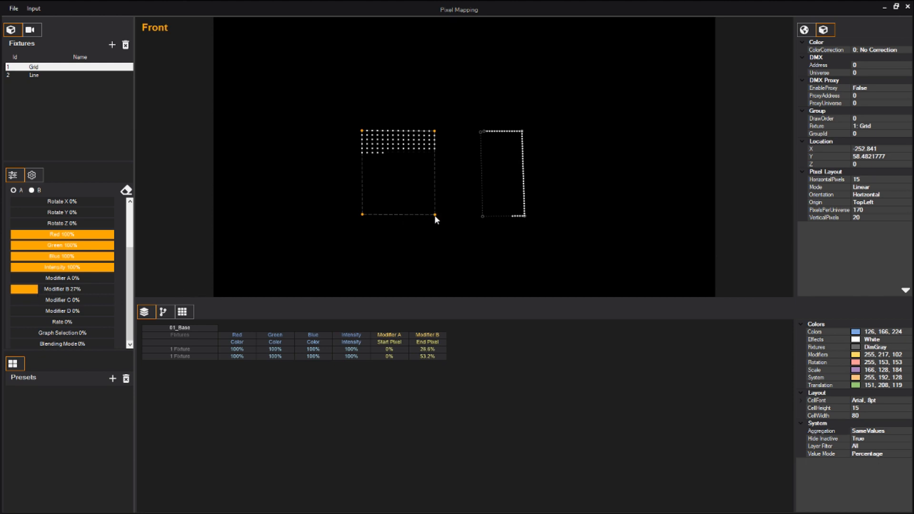
# Set the grid pixel group's origin to BottomRight and sweep Modifier B to about 10%.
pyautogui.click(869, 203)
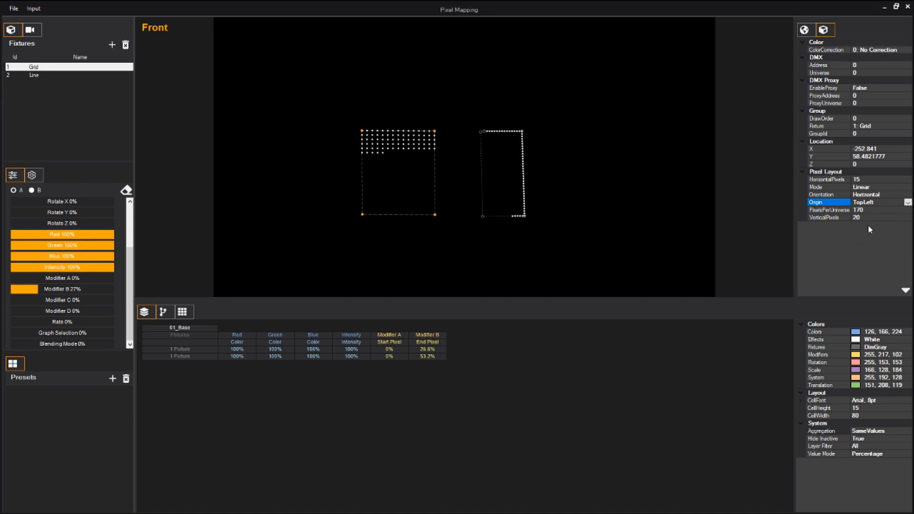
pyautogui.moveTo(39, 290); pyautogui.dragTo(14, 293)
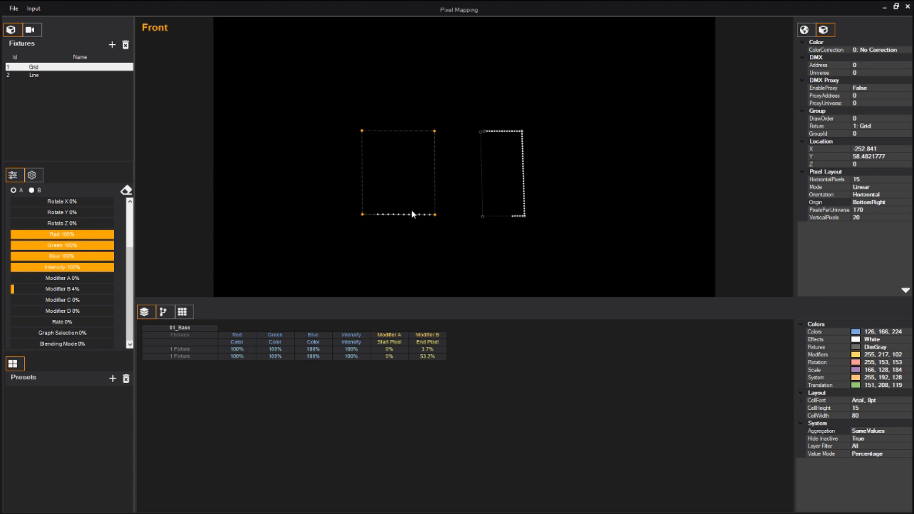
pyautogui.moveTo(14, 288); pyautogui.dragTo(20, 289)
# Set the grid pixel group's mode to Alternating and raise Modifier B to about 24%.
pyautogui.click(877, 187)
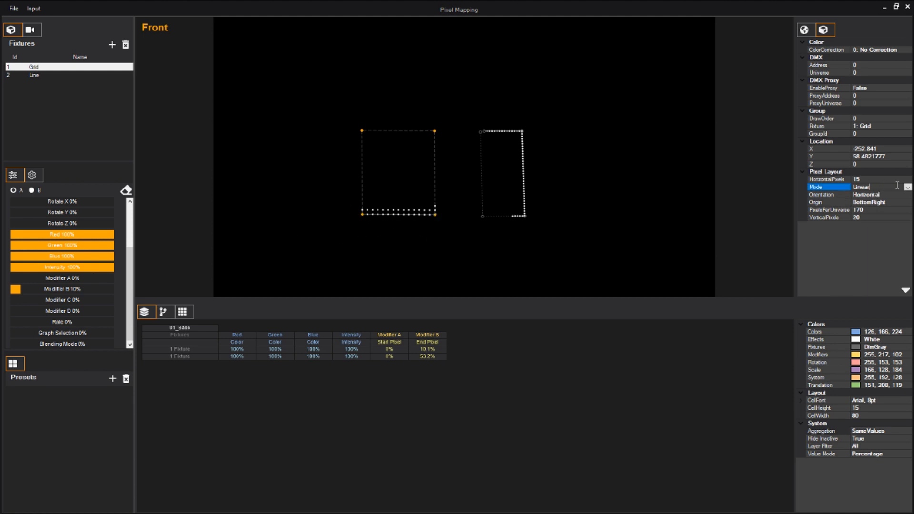
pyautogui.click(860, 203)
pyautogui.moveTo(20, 289)
pyautogui.mouseDown()
pyautogui.moveTo(71, 292)
pyautogui.moveTo(36, 293)
pyautogui.mouseUp()
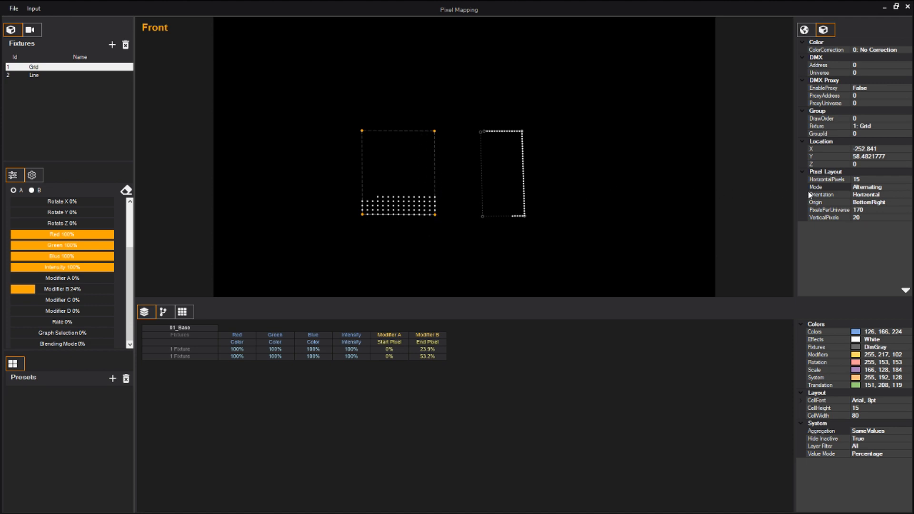
# Set the grid pixel group's orientation to Vertical and raise Modifier B to about 59%.
pyautogui.doubleClick(864, 195)
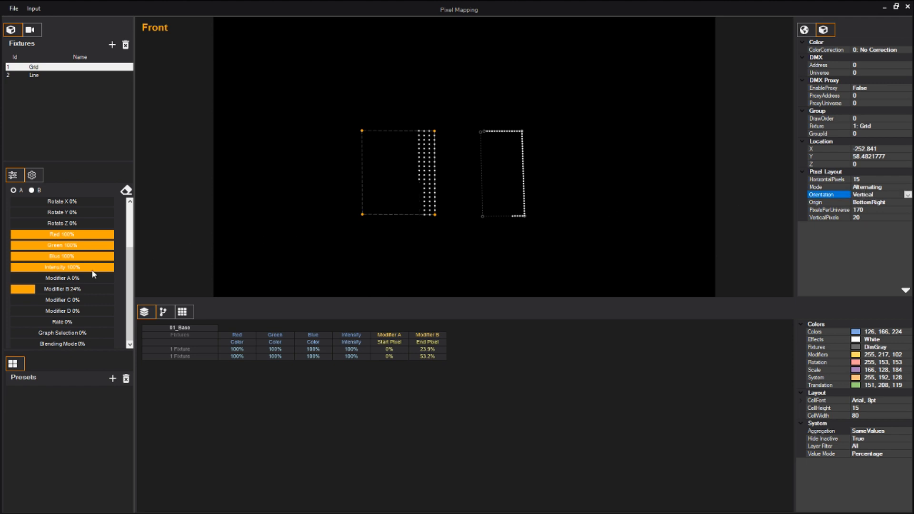
pyautogui.moveTo(35, 289); pyautogui.dragTo(69, 286)
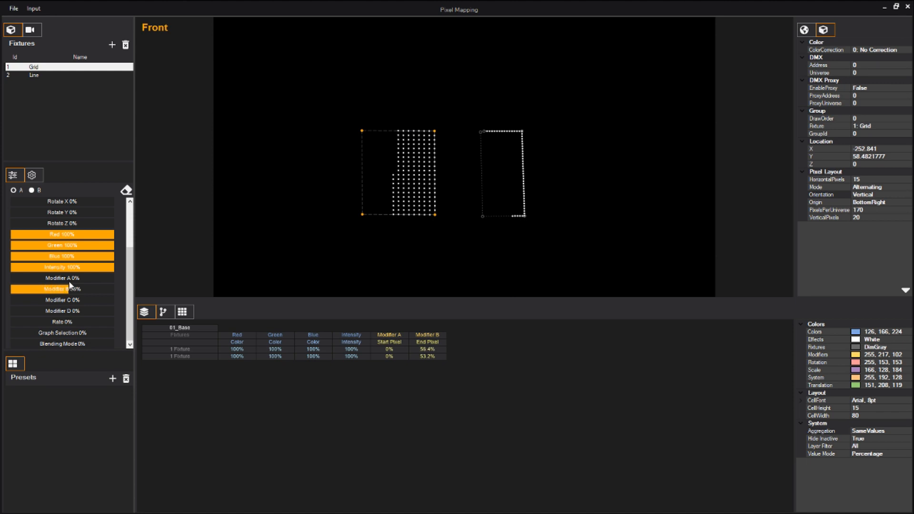